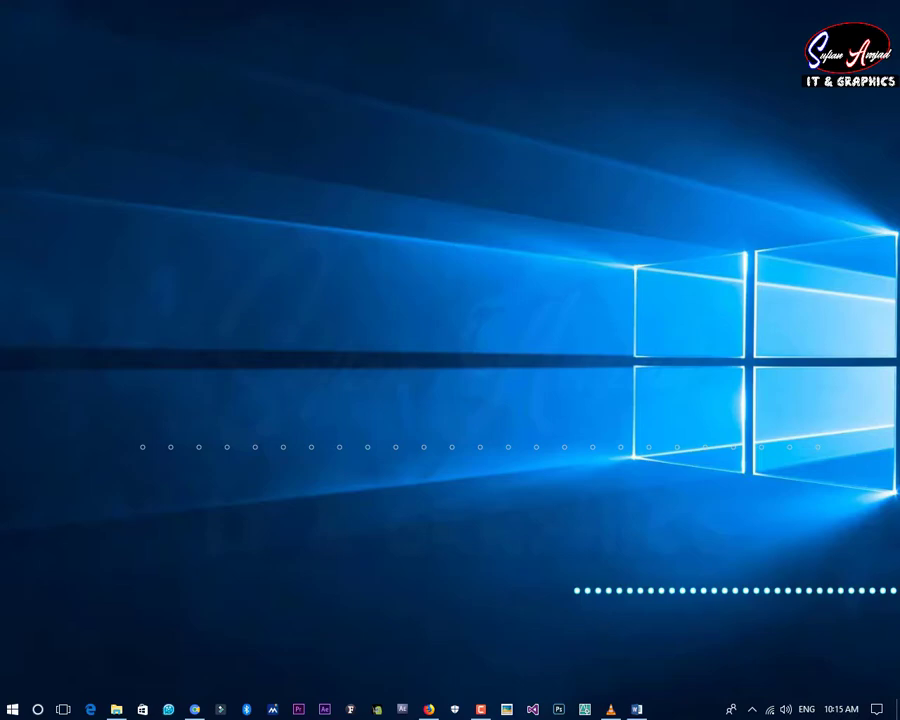
# Copy the MS Office 2013 getintopc.com hyperlink from the Word document to the clipboard.
pyautogui.click(636, 709)
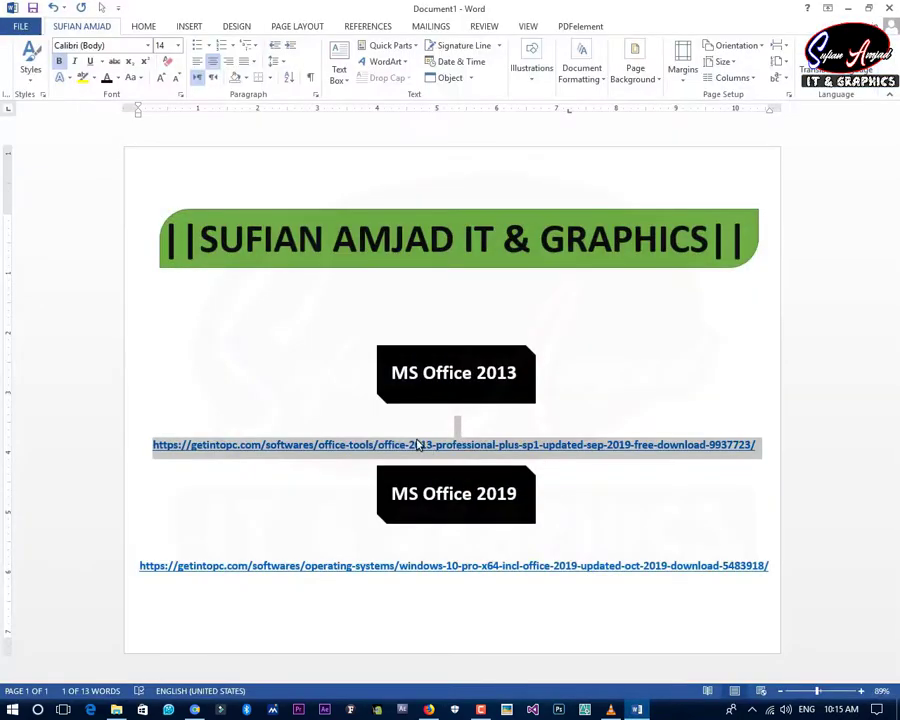
pyautogui.click(608, 487)
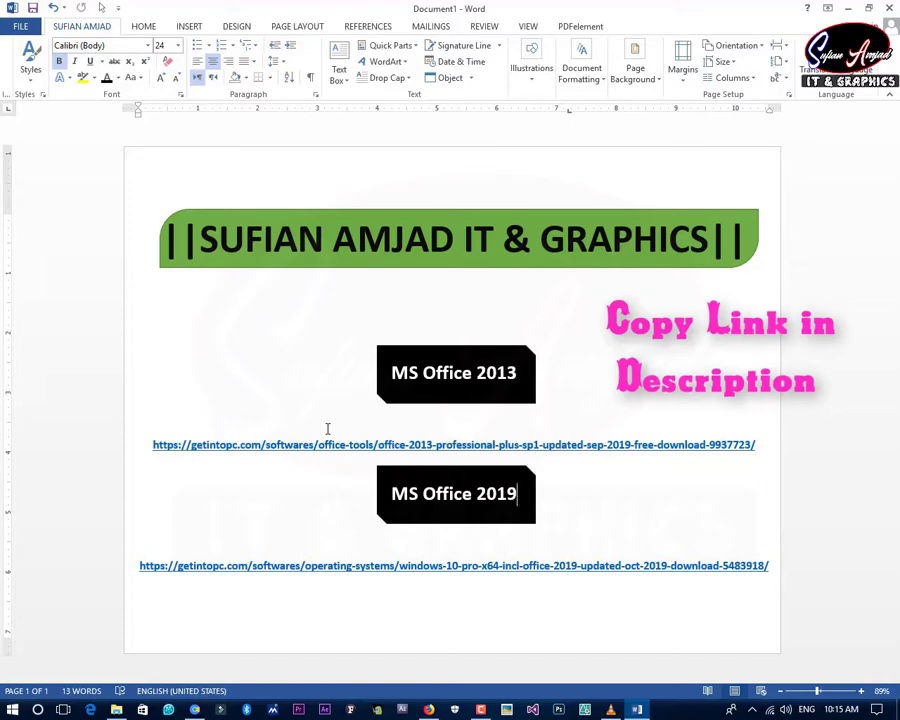
pyautogui.moveTo(152, 443); pyautogui.dragTo(760, 445)
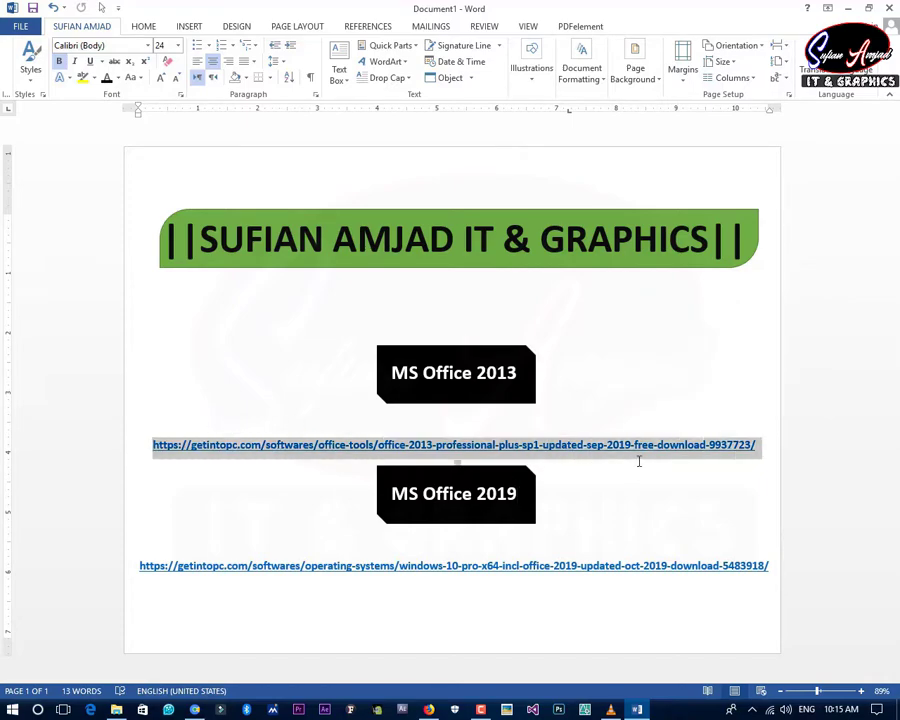
pyautogui.rightClick(743, 452)
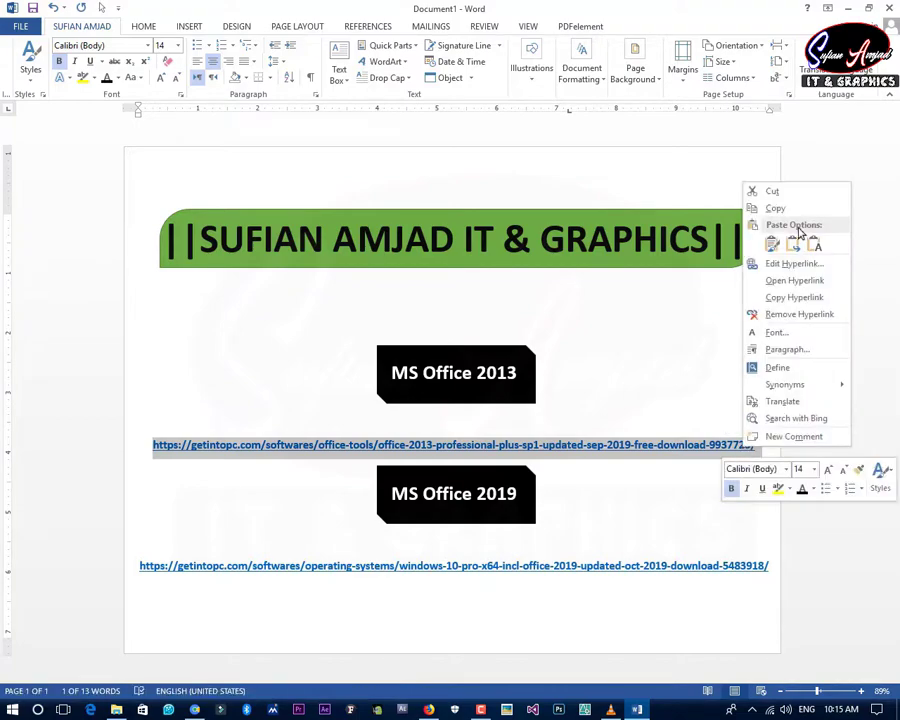
pyautogui.click(775, 208)
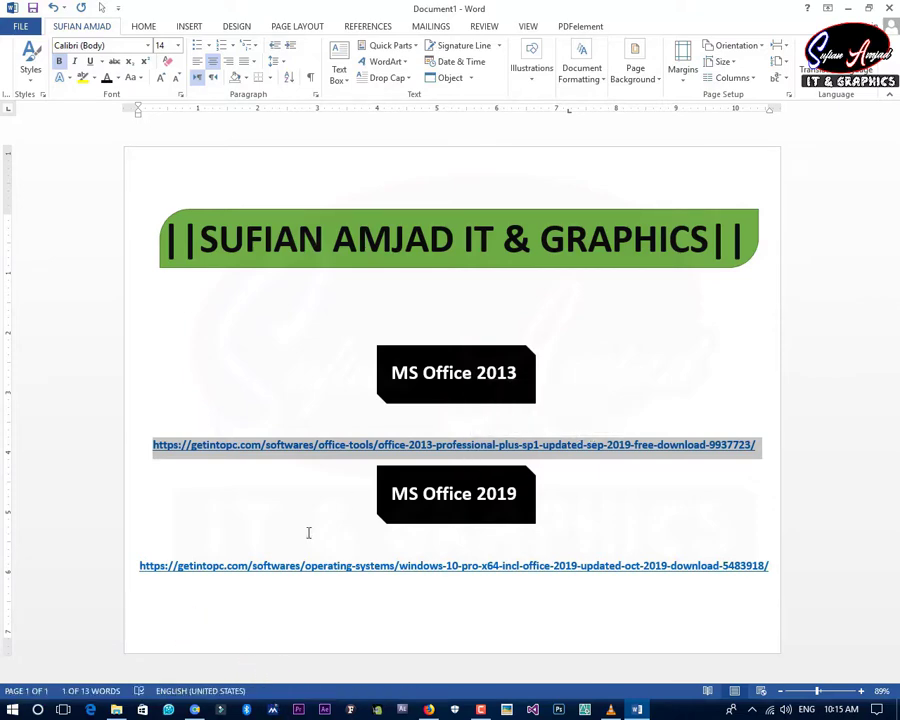
# Load the copied getintopc link in Cent Browser and scroll down to its 32-bit and 64-bit download options.
pyautogui.hotkey('alt', 'Tab')
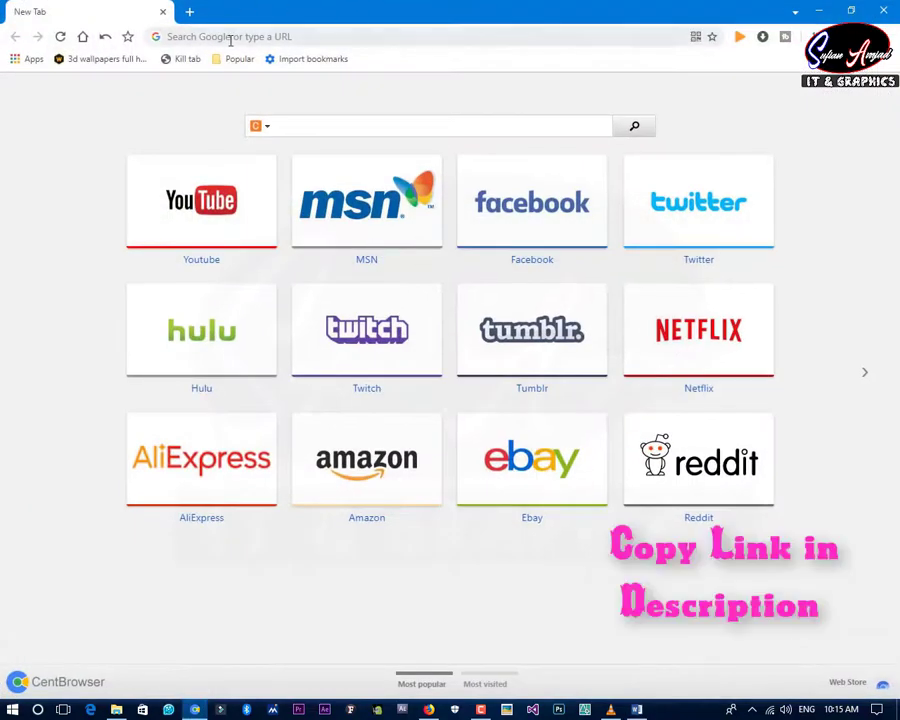
pyautogui.rightClick(231, 38)
pyautogui.click(268, 52)
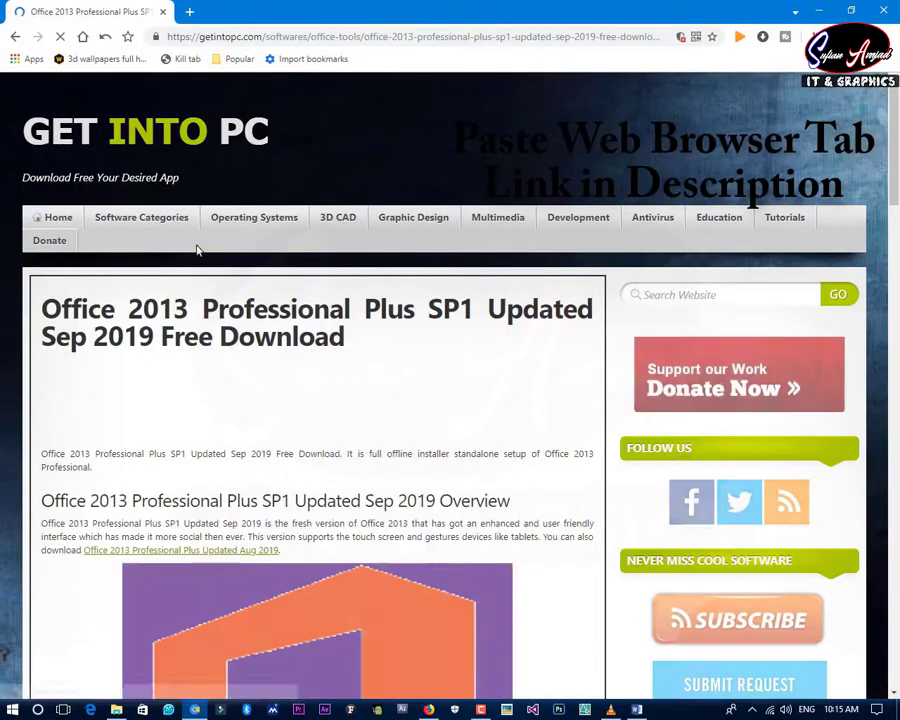
pyautogui.scroll(-3, 246, 318)
pyautogui.scroll(-5, 246, 320)
pyautogui.scroll(-5, 246, 320)
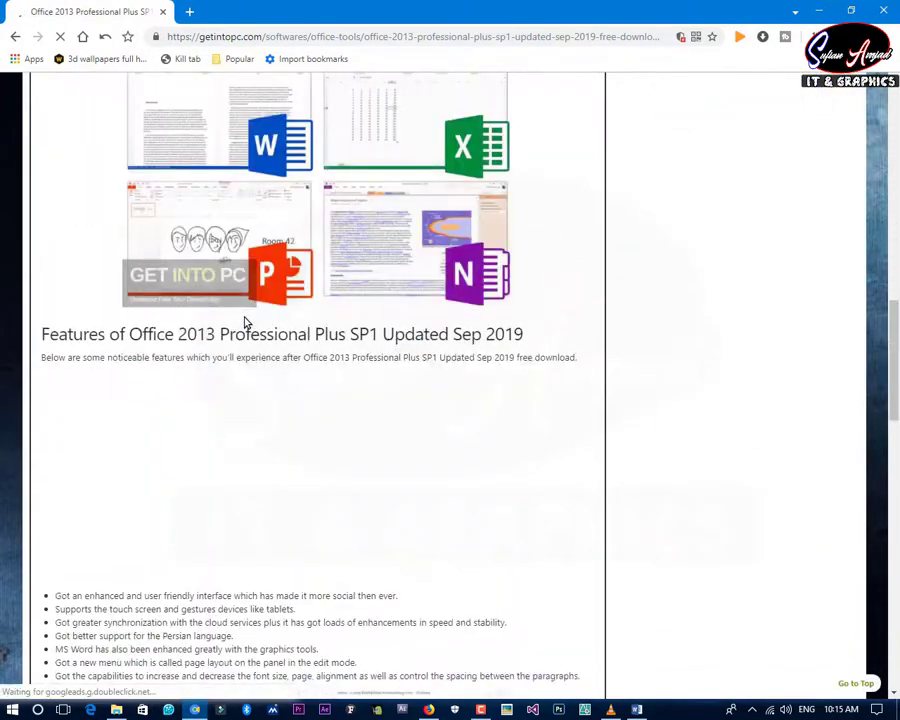
pyautogui.scroll(-4, 246, 323)
pyautogui.scroll(-3, 246, 323)
pyautogui.scroll(-3, 246, 323)
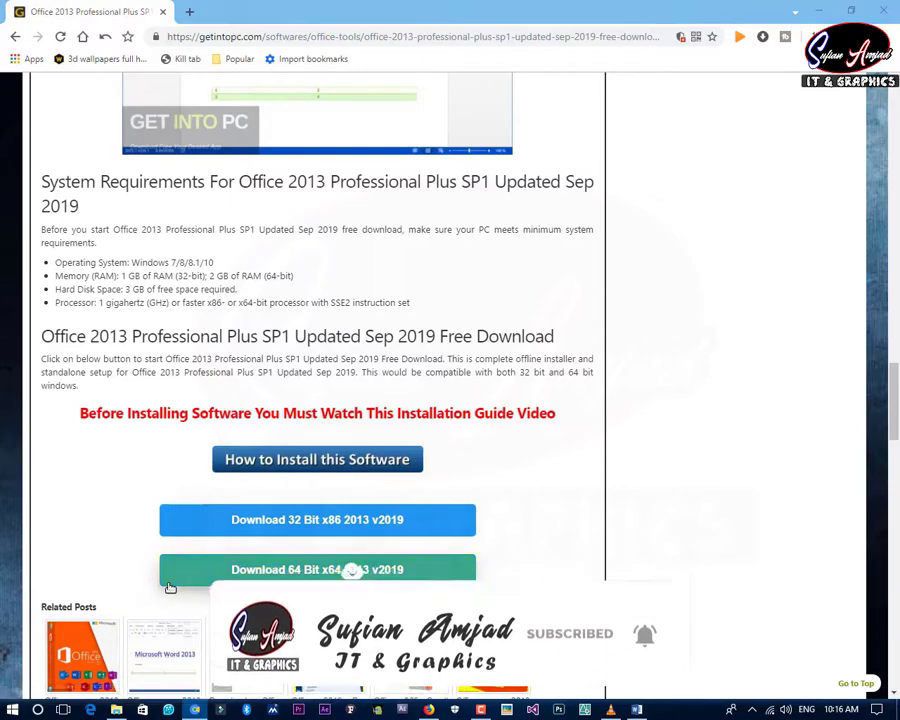
pyautogui.press('super')
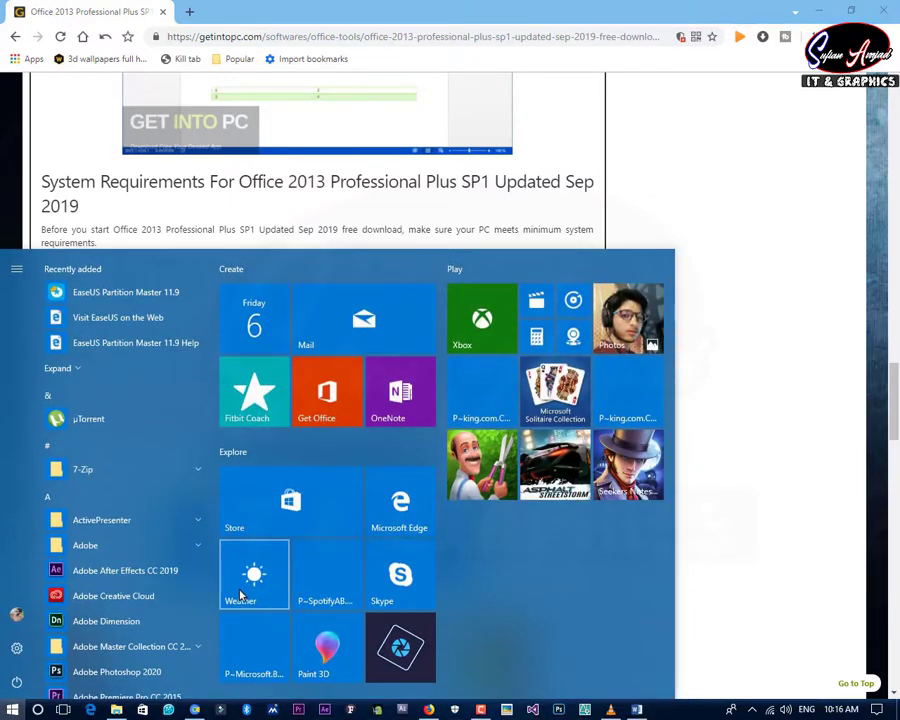
pyautogui.press('super+e')
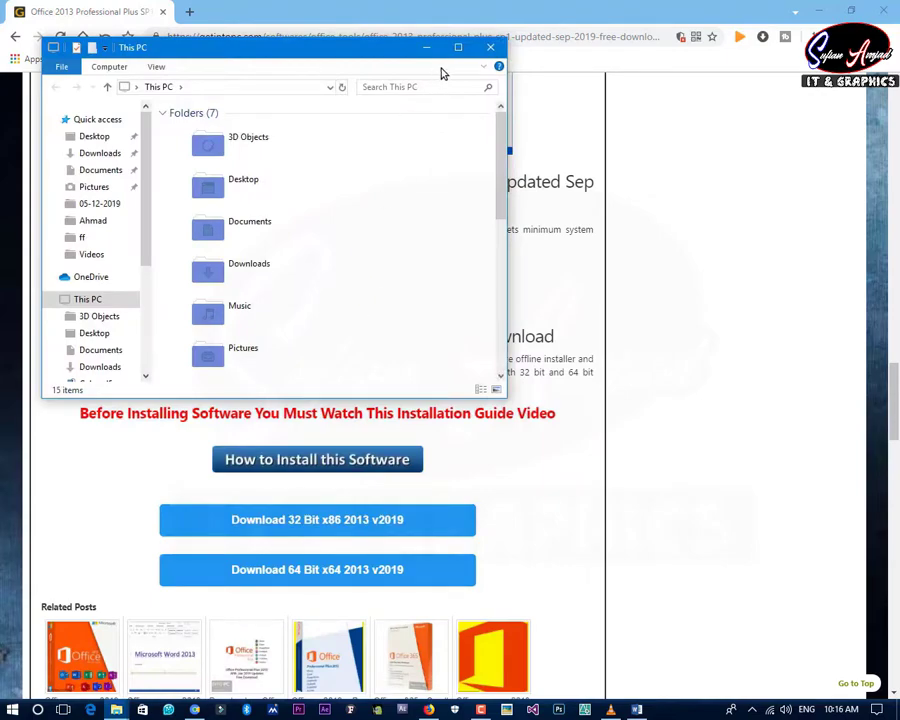
pyautogui.click(457, 48)
pyautogui.click(363, 217)
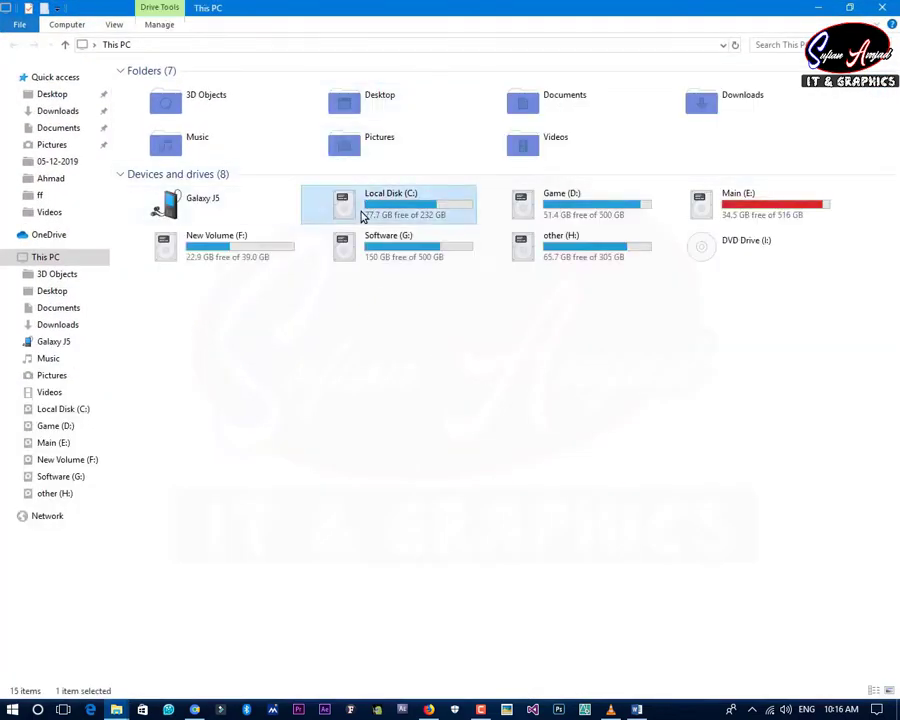
pyautogui.doubleClick(363, 217)
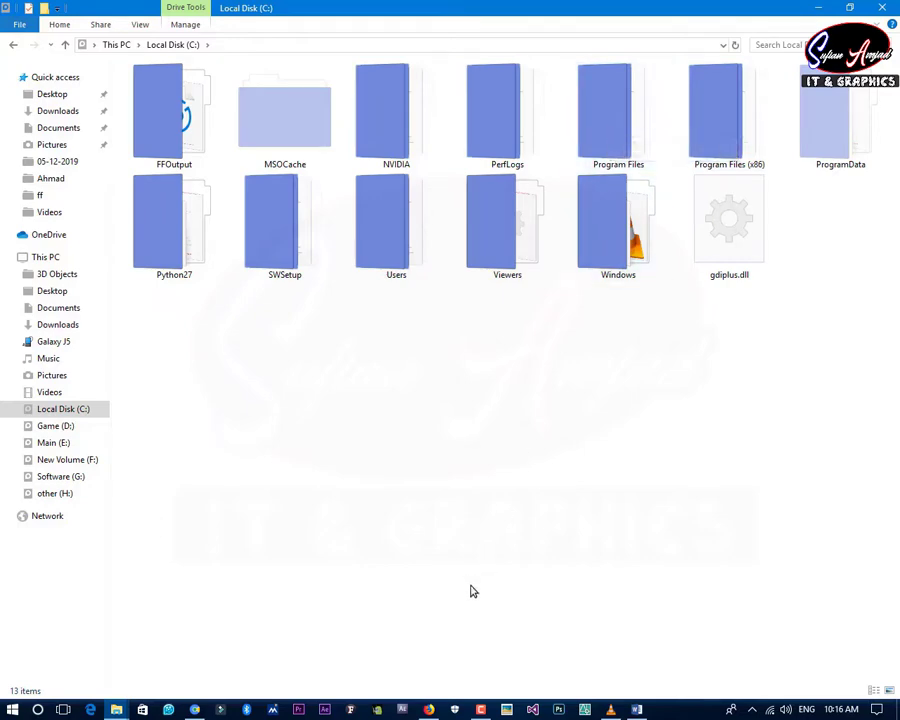
pyautogui.click(194, 709)
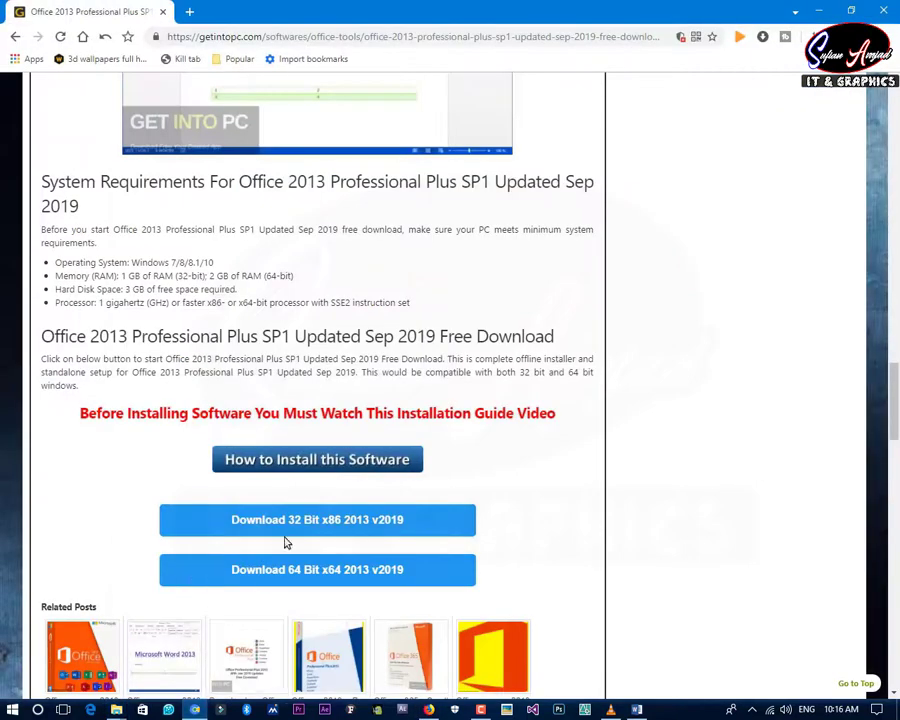
# Request the 'Download 64 Bit x64 2013 v2019' file to bring up the 2.6 GB confirmation.
pyautogui.click(350, 581)
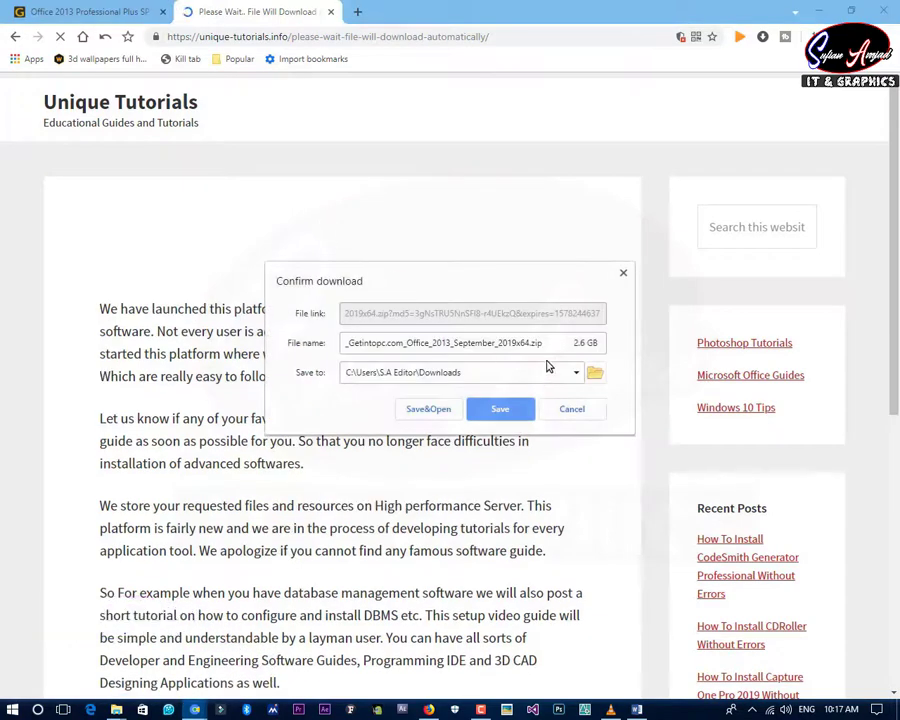
# Save the 2.6 GB Office 2013 x64 zip into Downloads, then pause it at 79.4 KB.
pyautogui.click(560, 345)
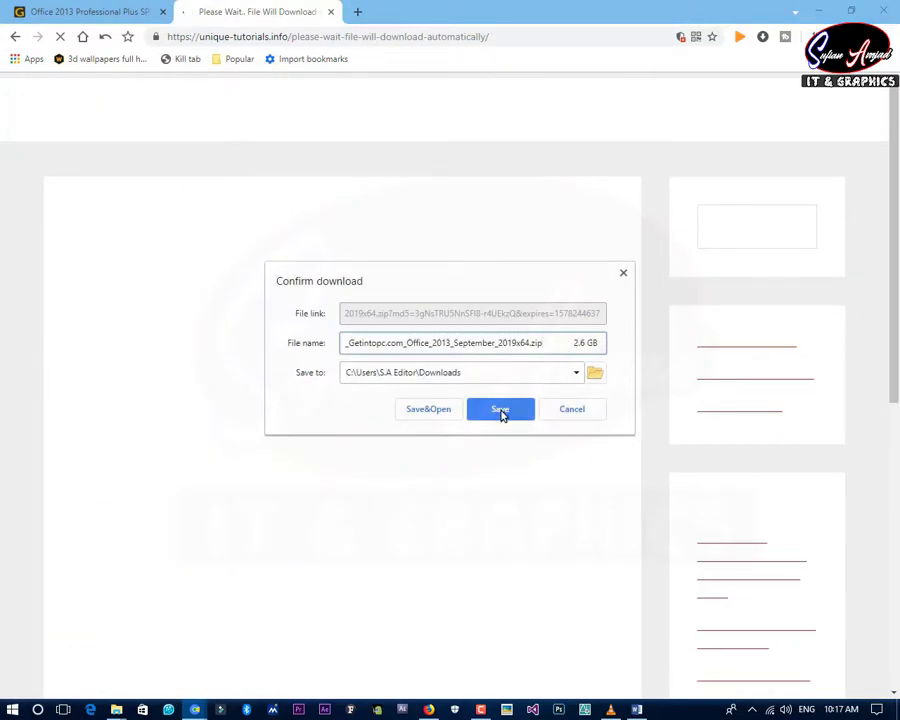
pyautogui.click(530, 417)
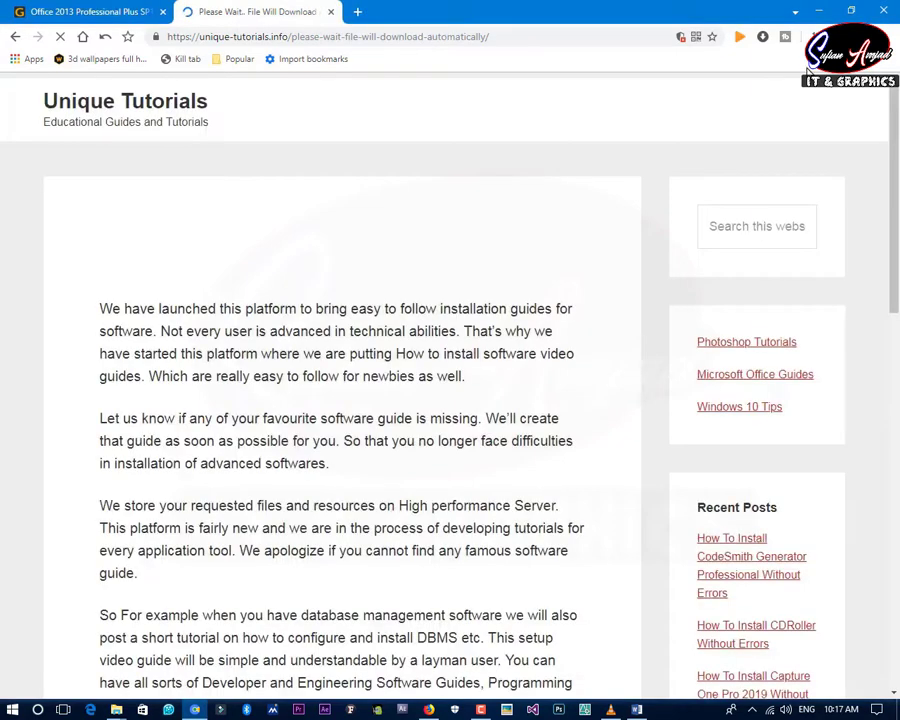
pyautogui.click(762, 36)
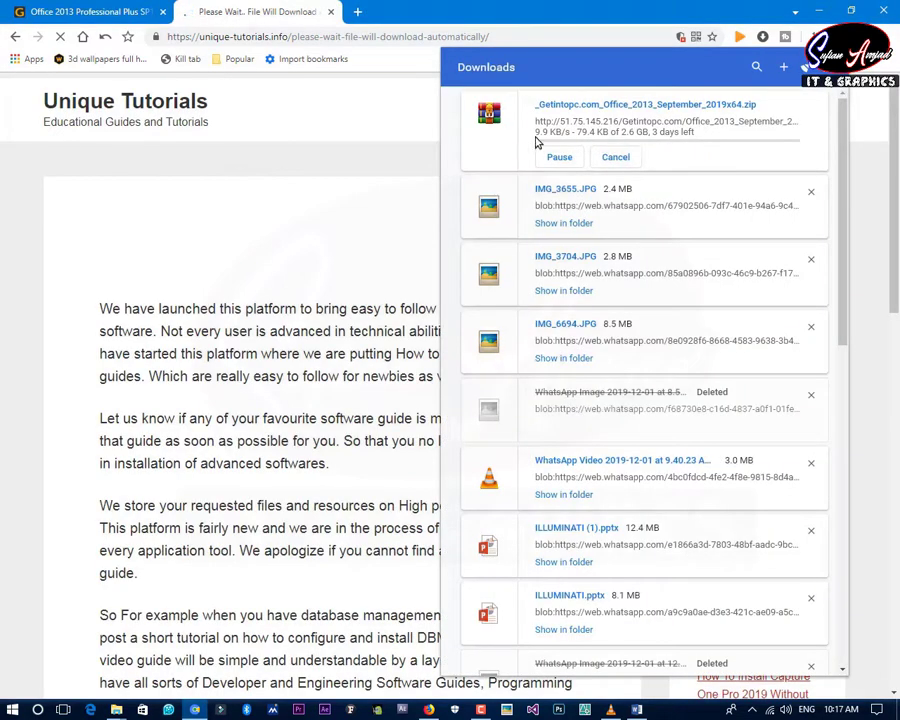
pyautogui.click(559, 158)
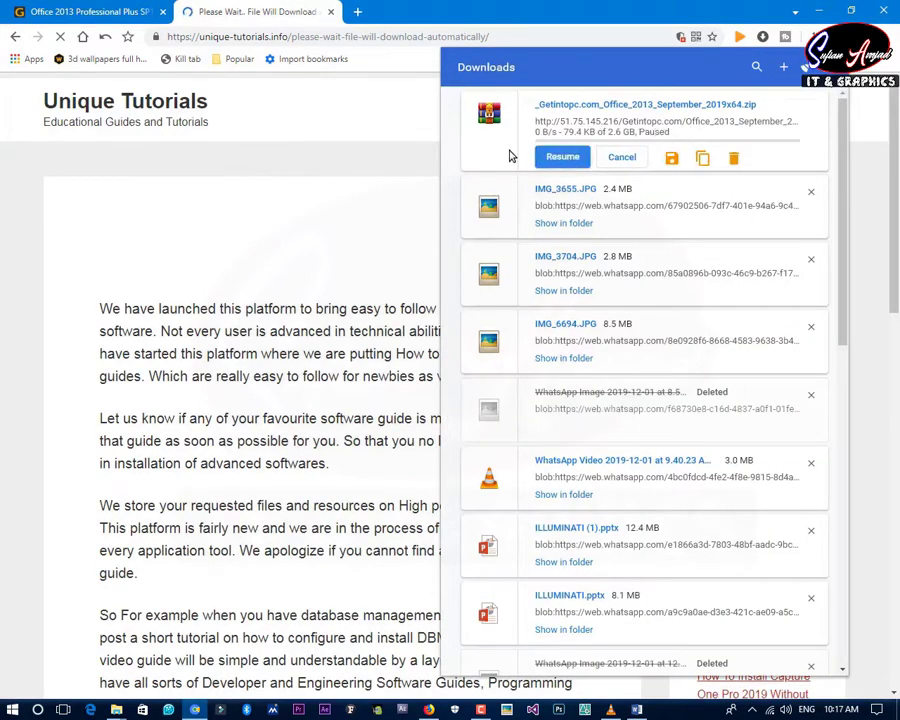